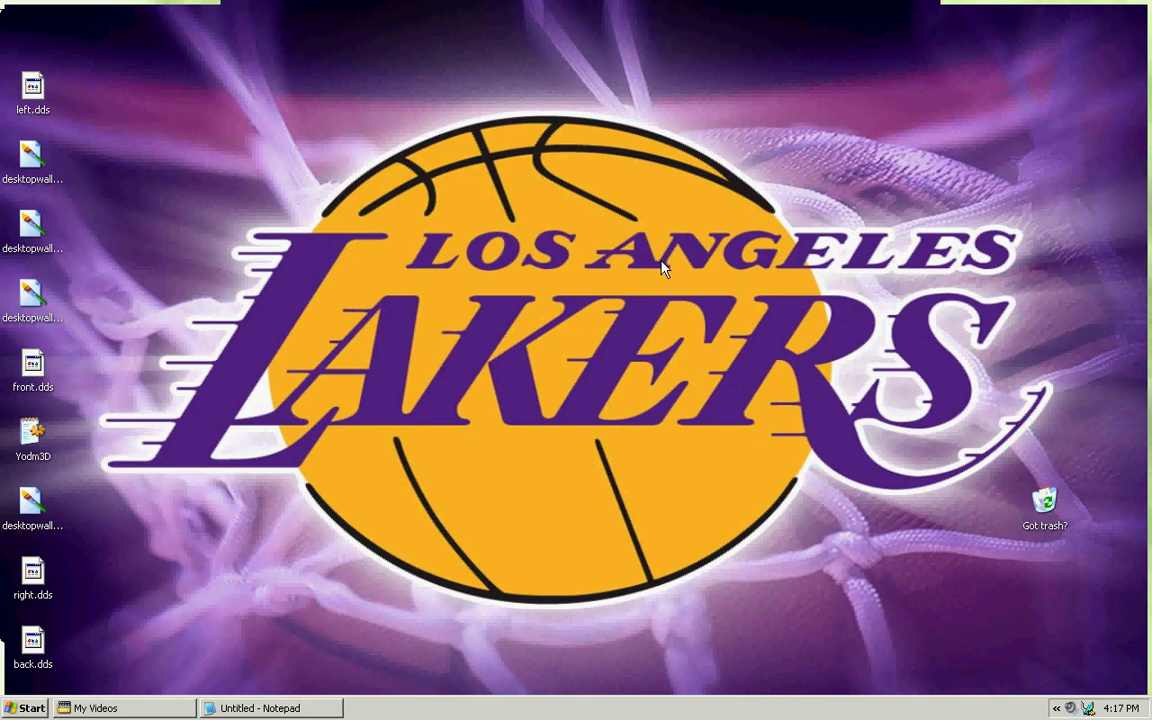
Launch regedit from Start > Run and collapse the Desktop and Control Panel keys.
right_click(1040, 510)
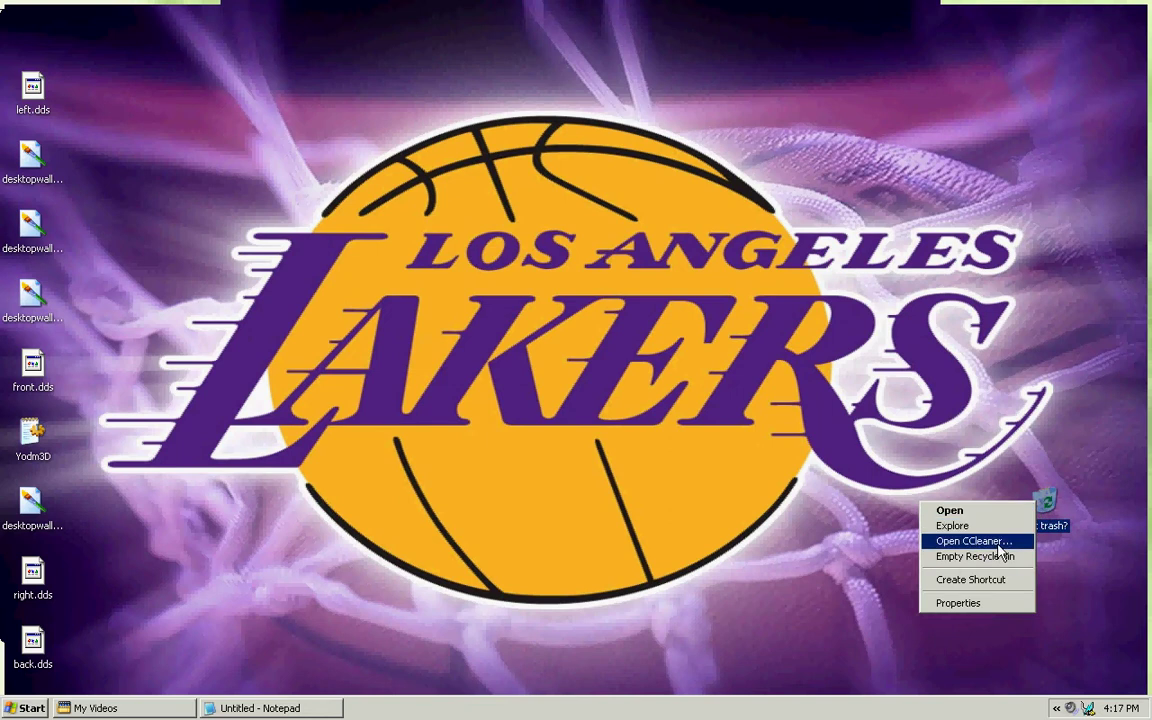
left_click(1007, 478)
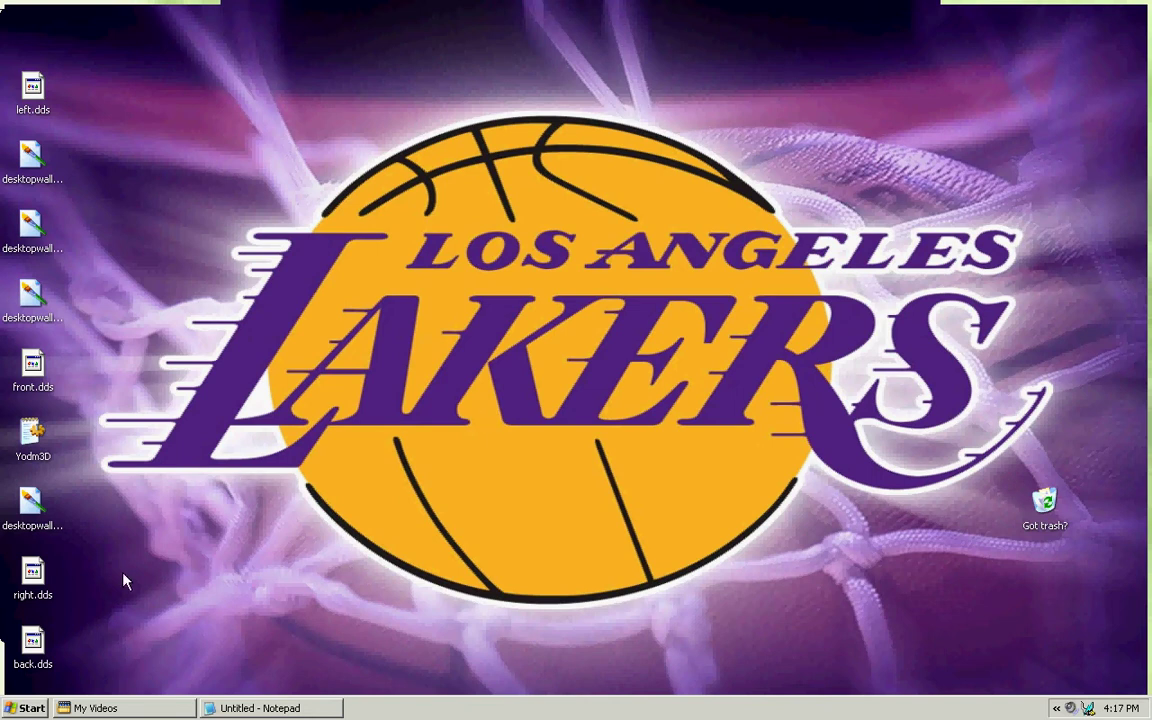
left_click(31, 709)
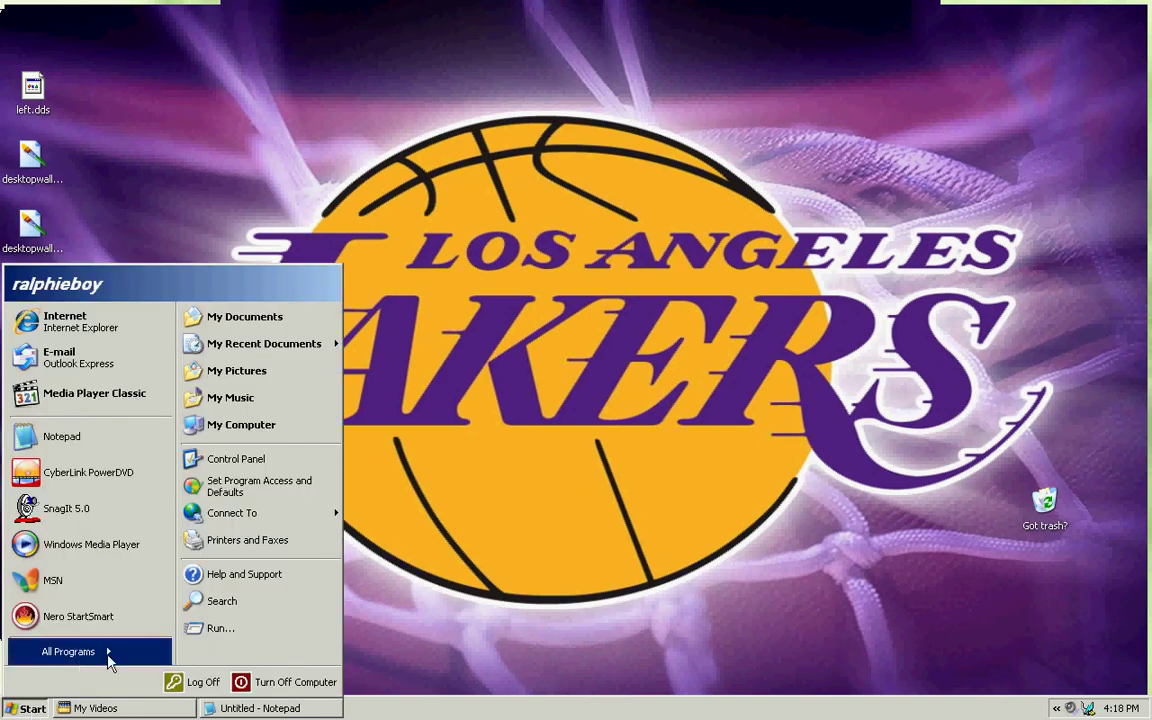
left_click(218, 627)
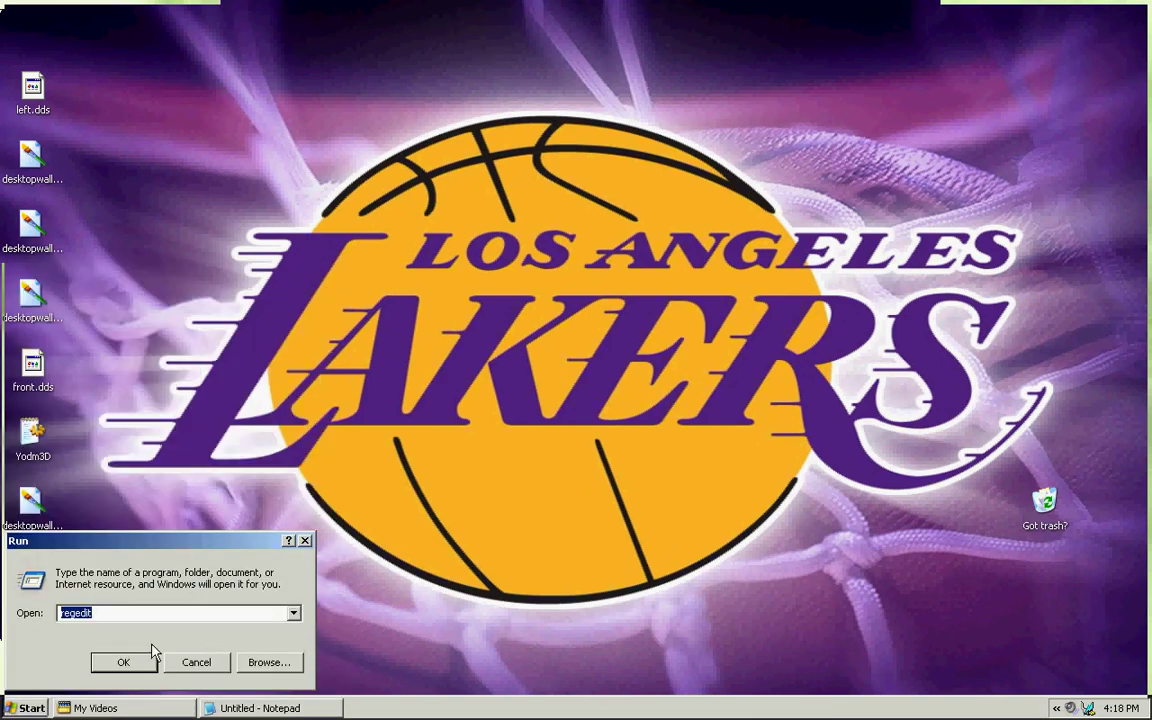
left_click(124, 664)
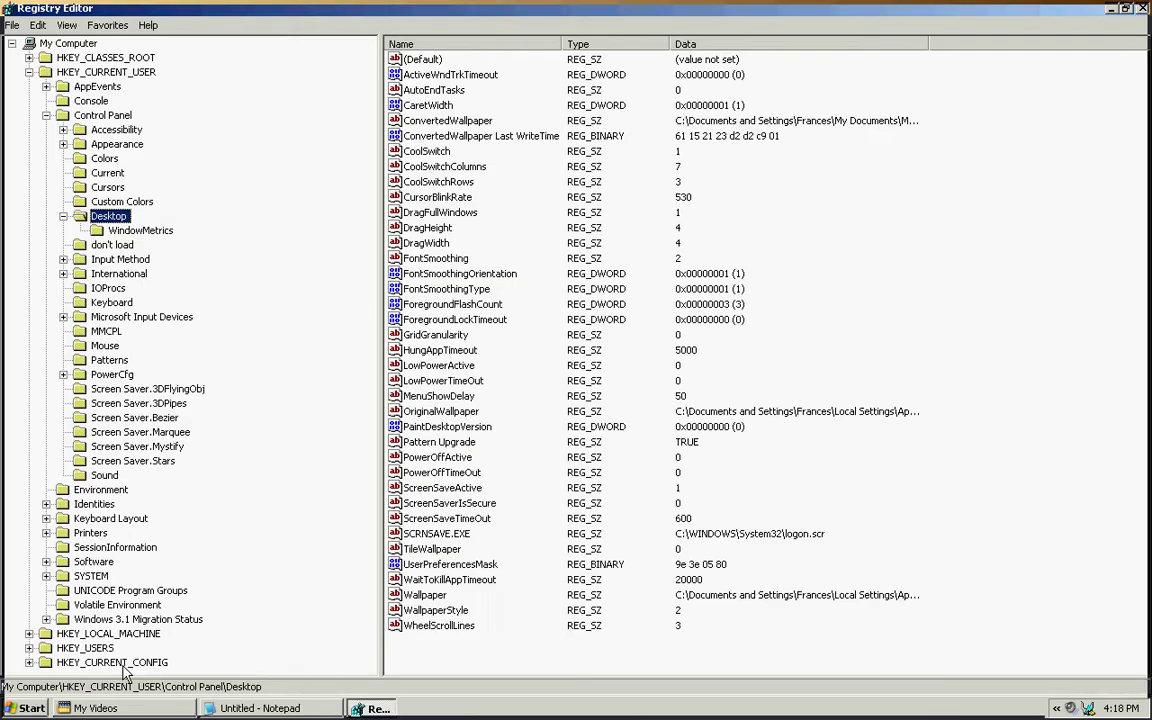
left_click(63, 216)
left_click(46, 116)
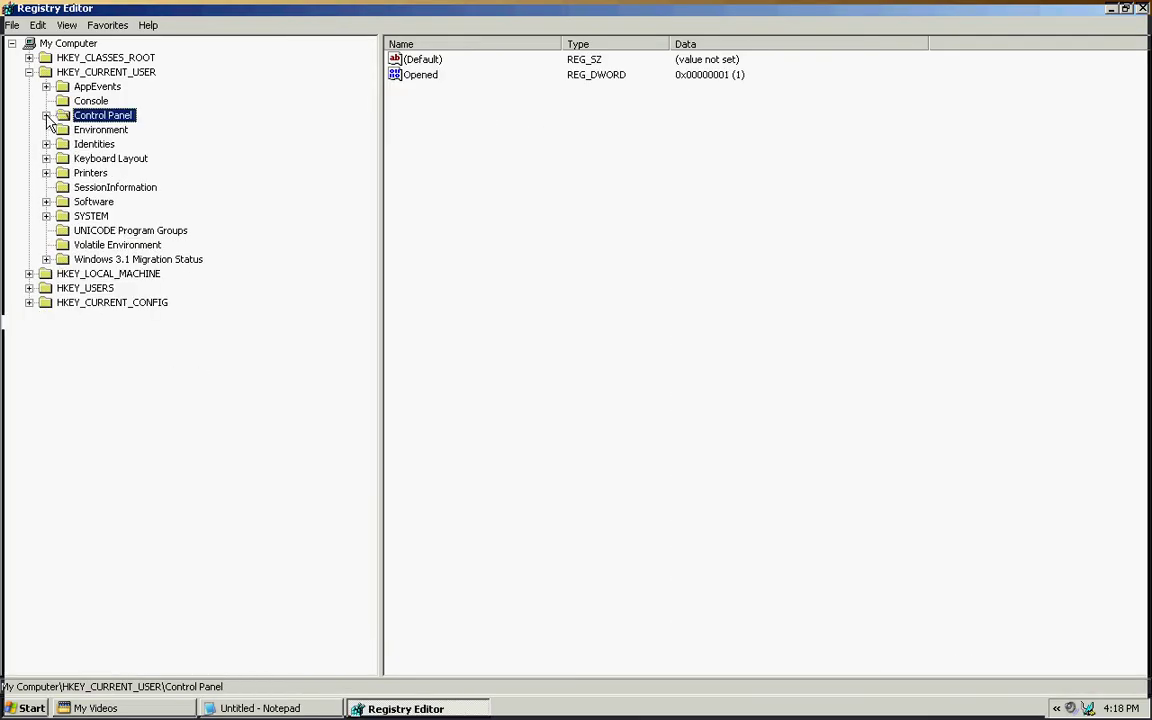
Collapse HKEY_CURRENT_USER and scroll the HKEY_CLASSES_ROOT tree down to the CLSID key.
left_click(29, 72)
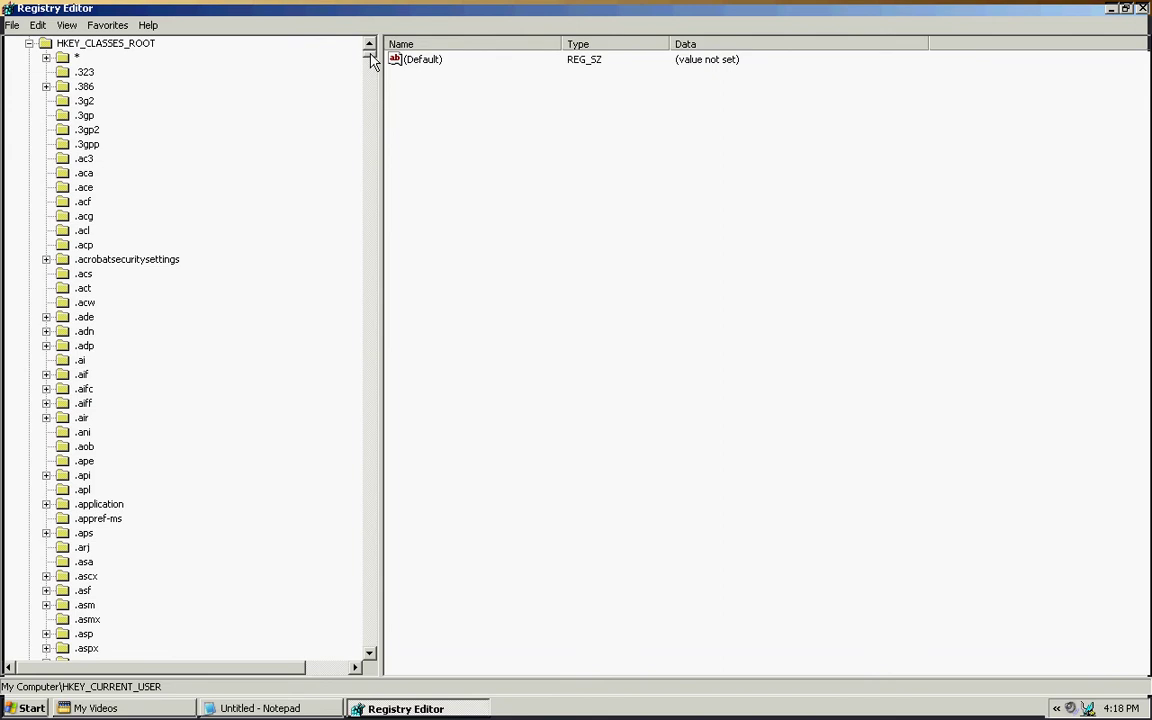
left_click_drag(372, 62, 372, 206)
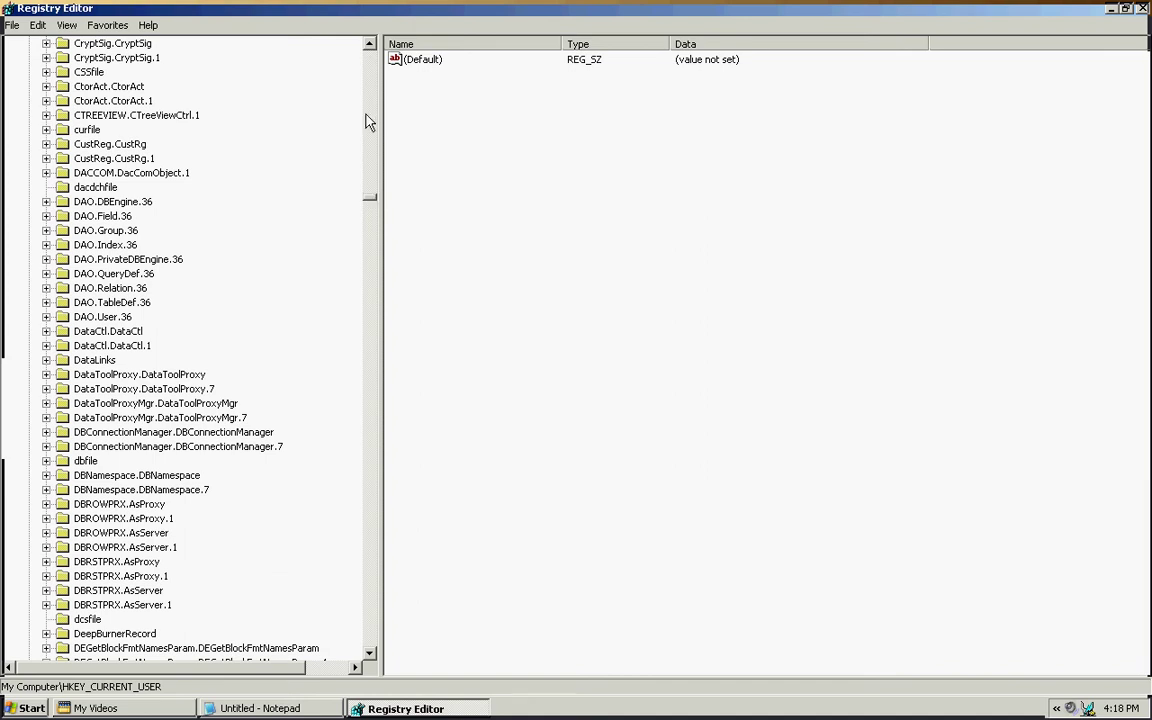
left_click(369, 46)
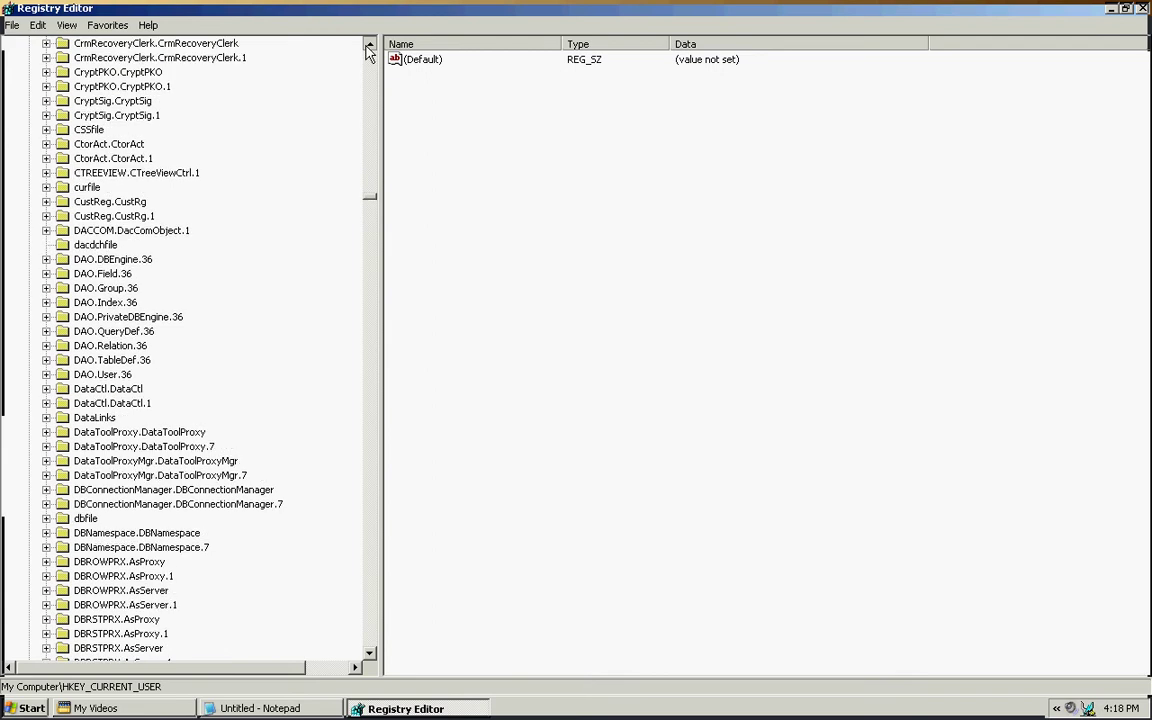
left_click_drag(369, 46, 369, 46)
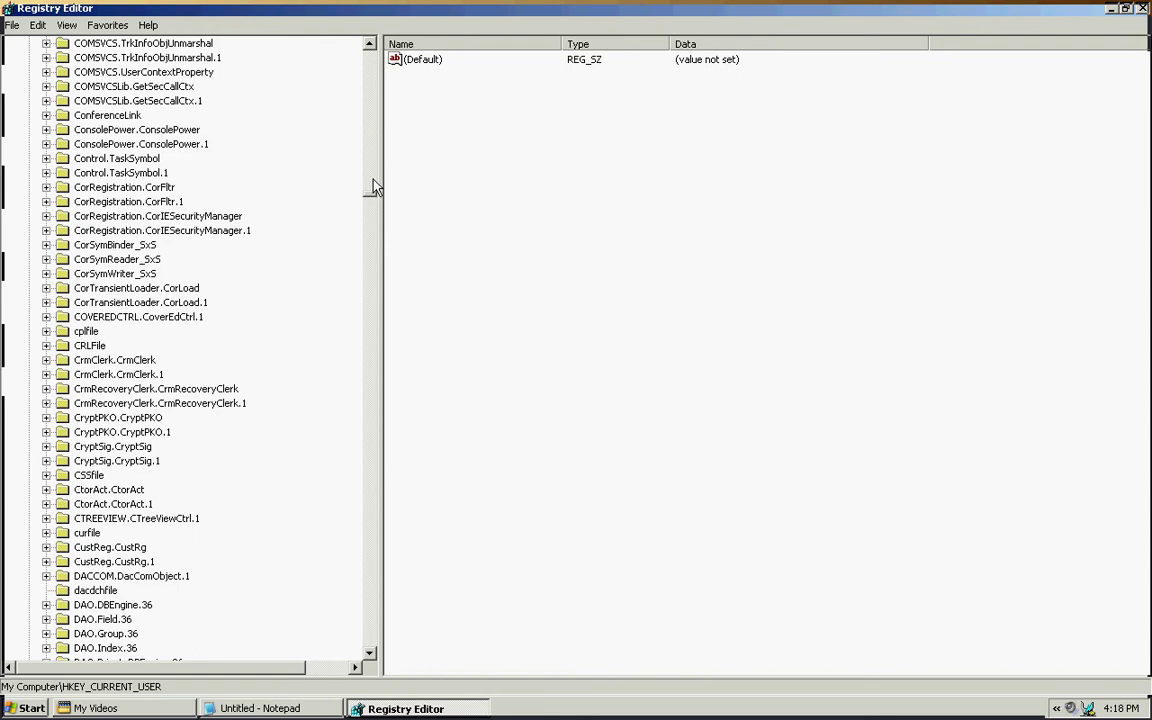
mouse_move(371, 200)
left_mouse_down()
mouse_move(372, 268)
mouse_move(371, 200)
left_mouse_up()
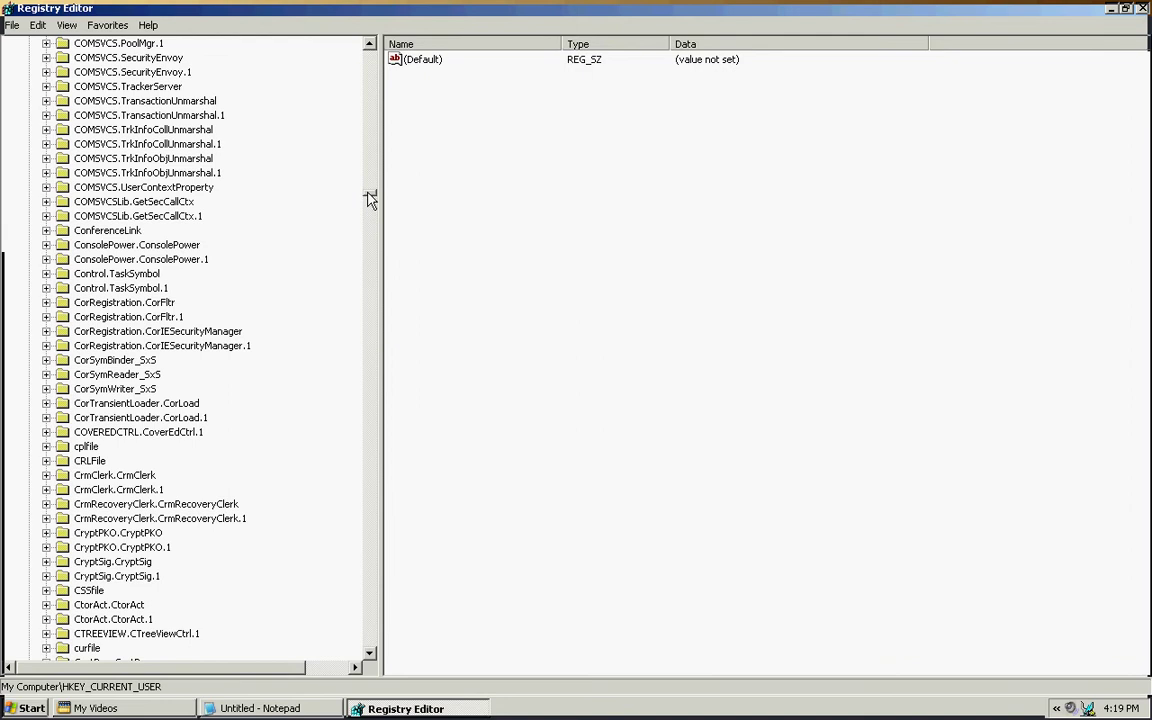
left_click_drag(368, 198, 372, 184)
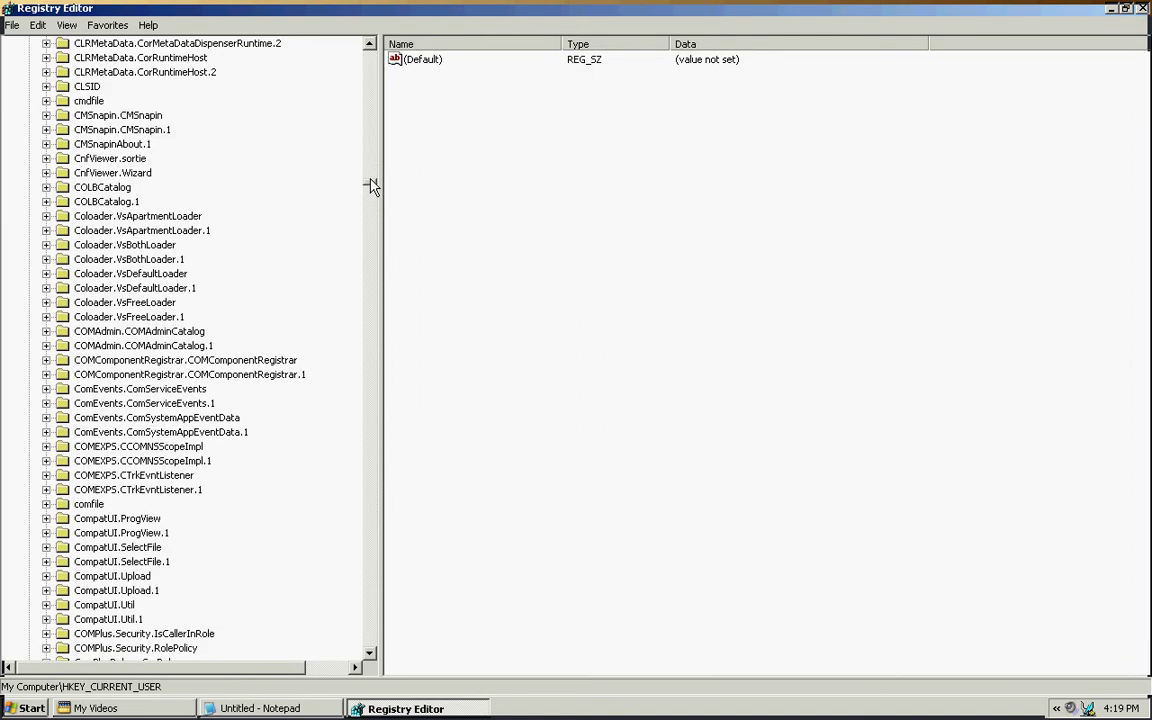
left_click(46, 87)
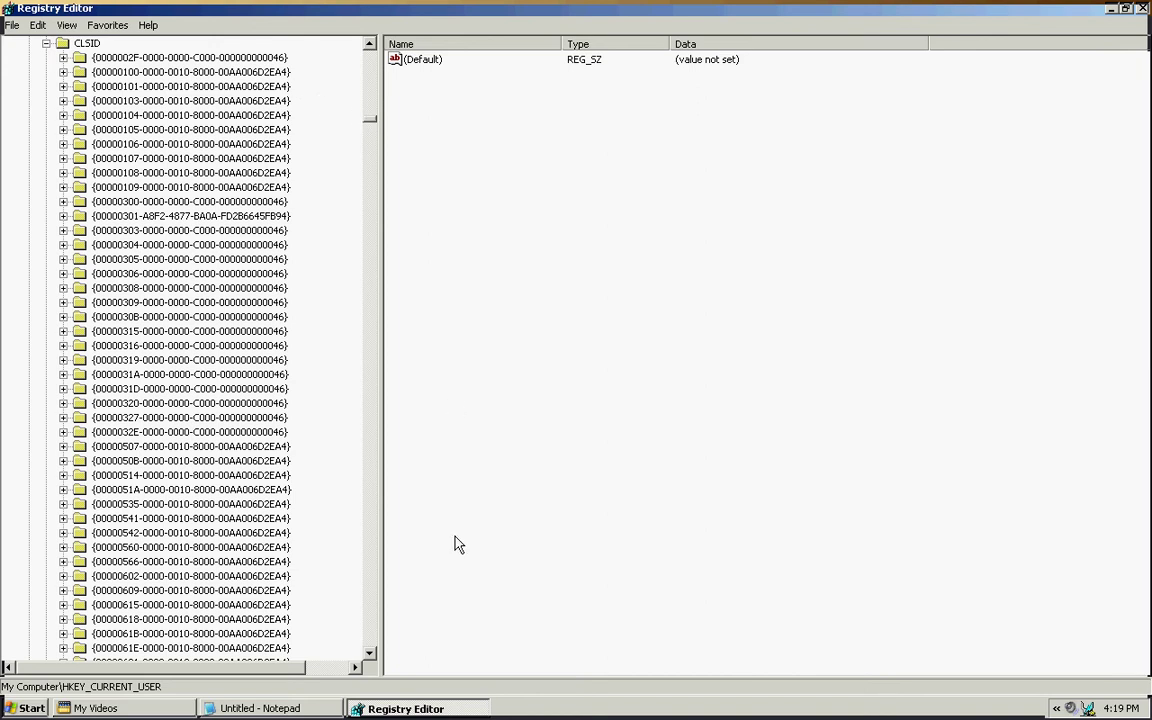
key("alt+Tab")
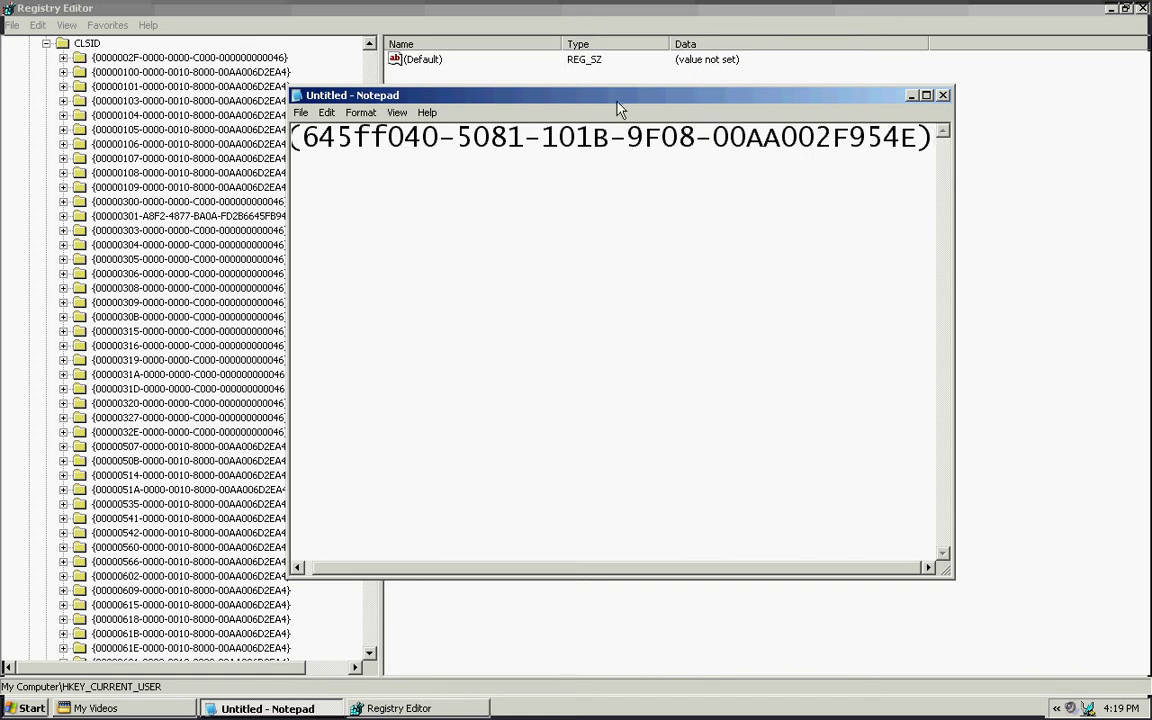
left_click_drag(618, 107, 726, 101)
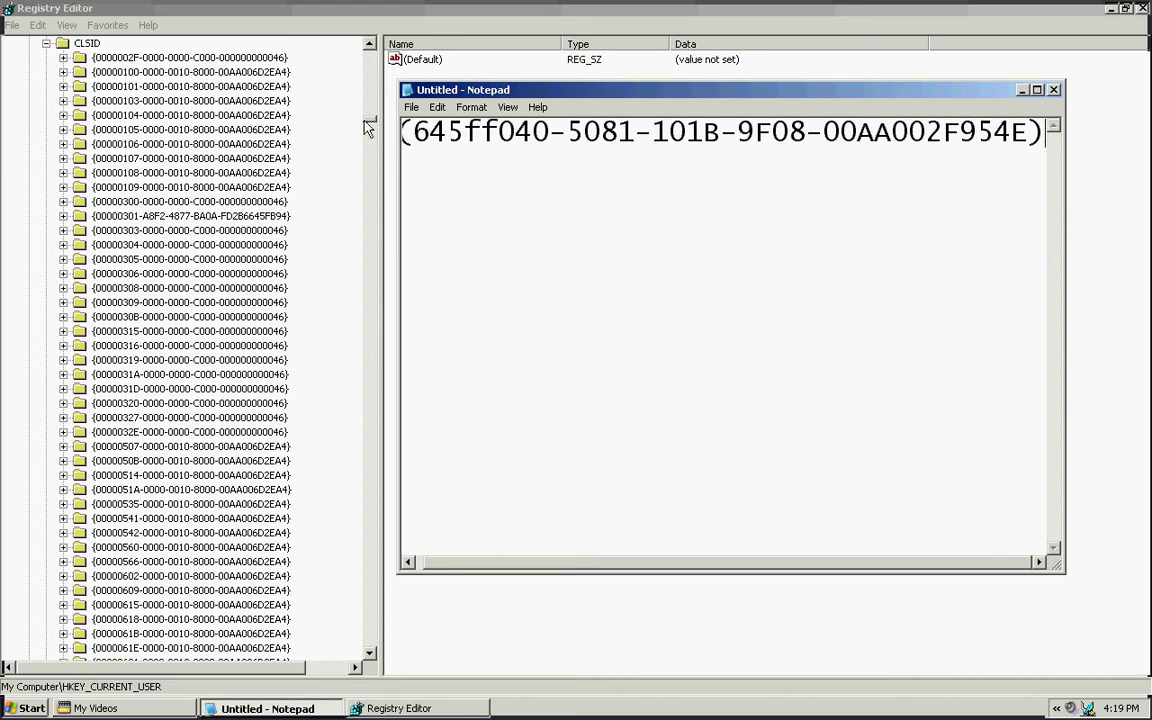
left_click_drag(370, 119, 372, 154)
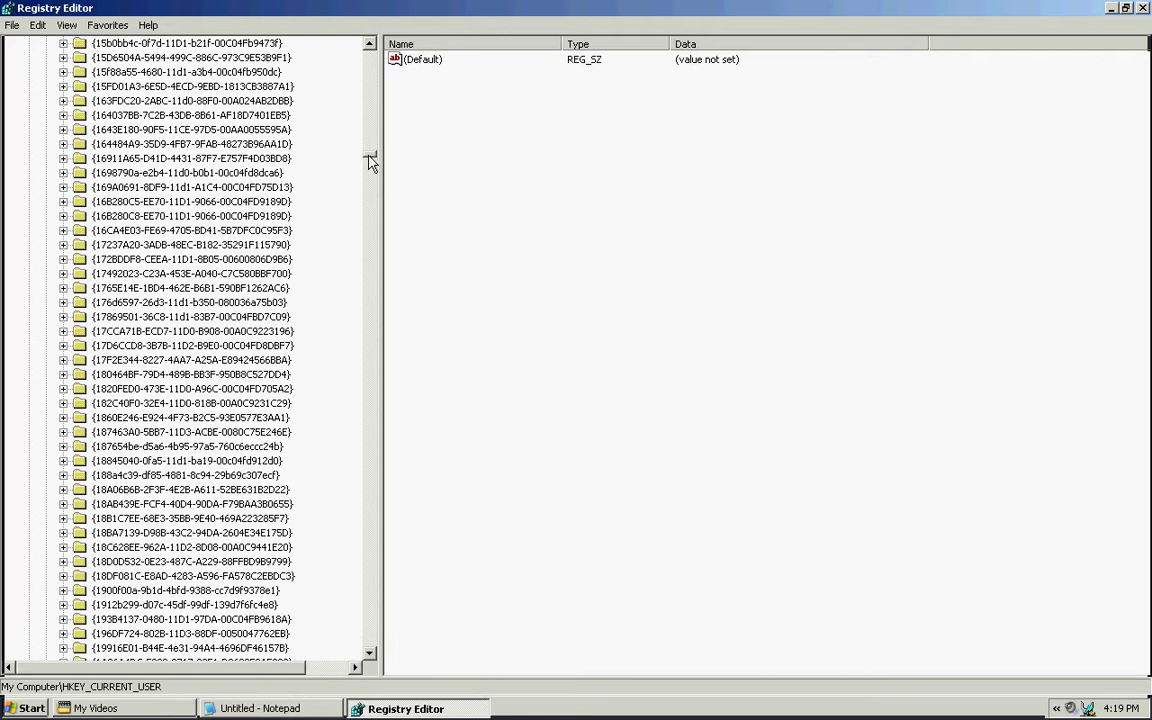
left_click_drag(370, 162, 370, 250)
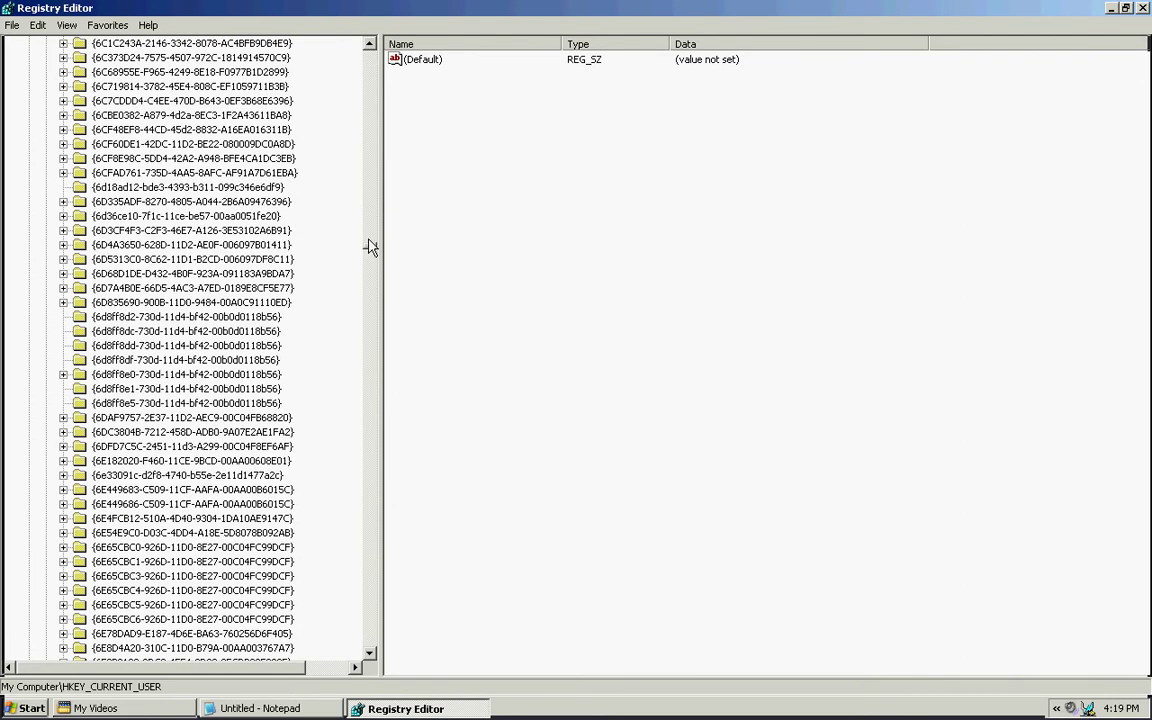
left_click_drag(370, 250, 370, 241)
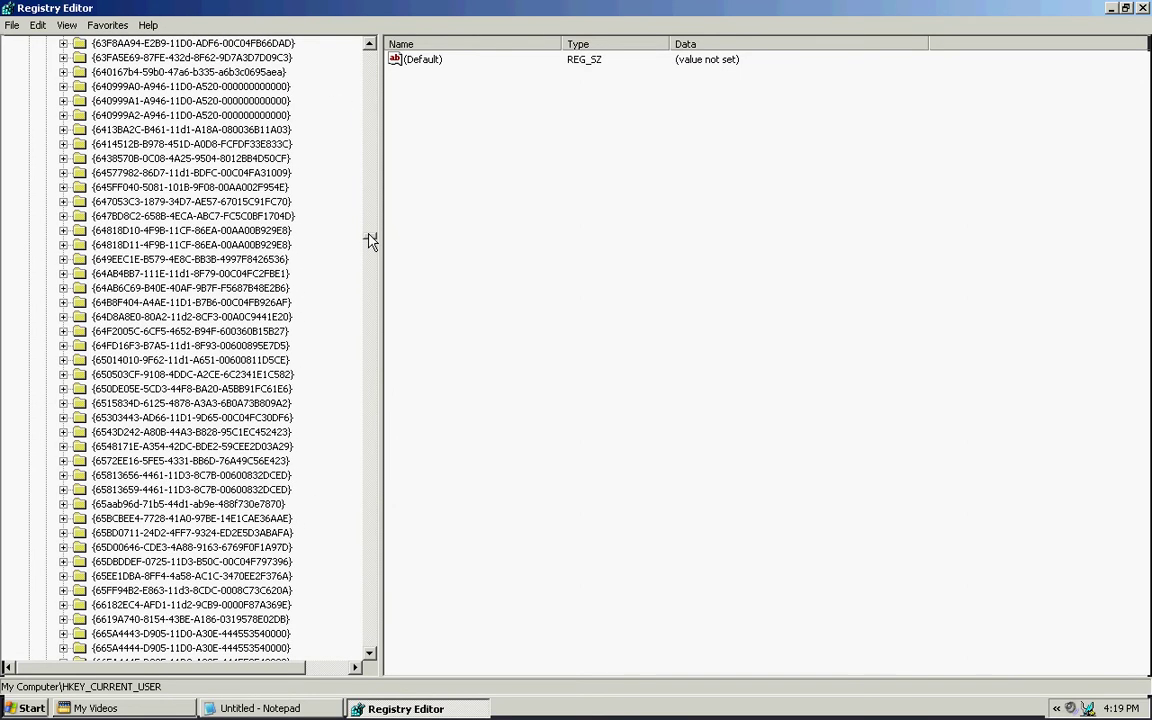
left_click(126, 189)
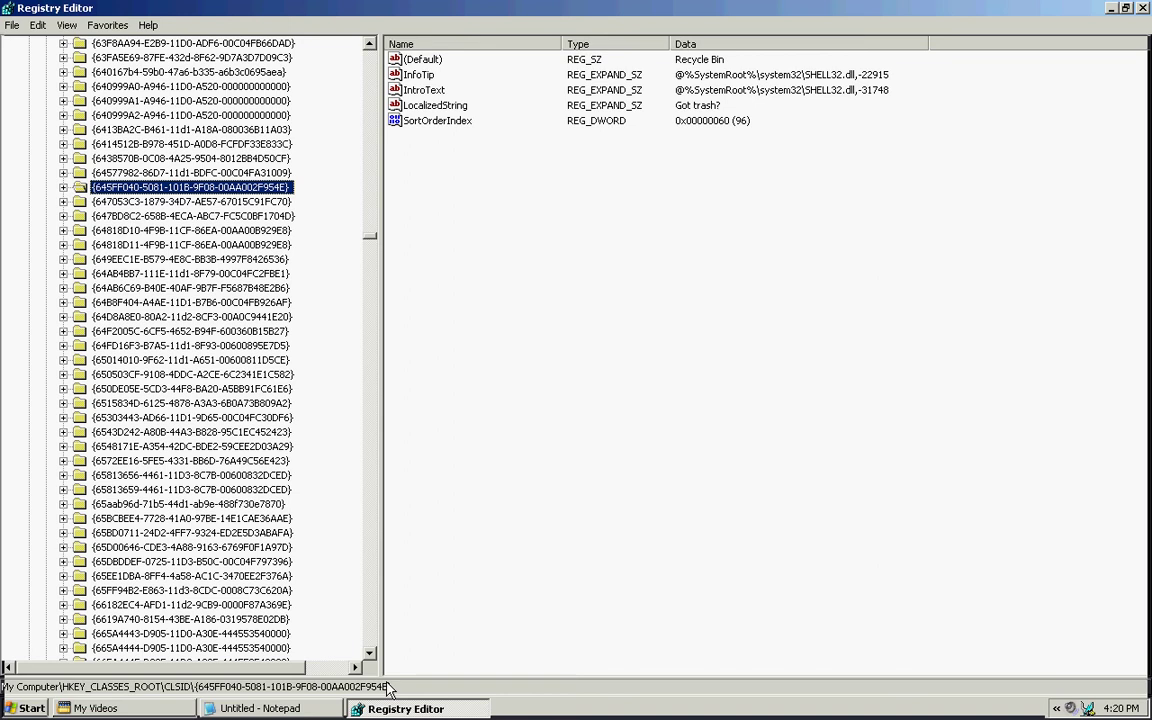
left_click(328, 709)
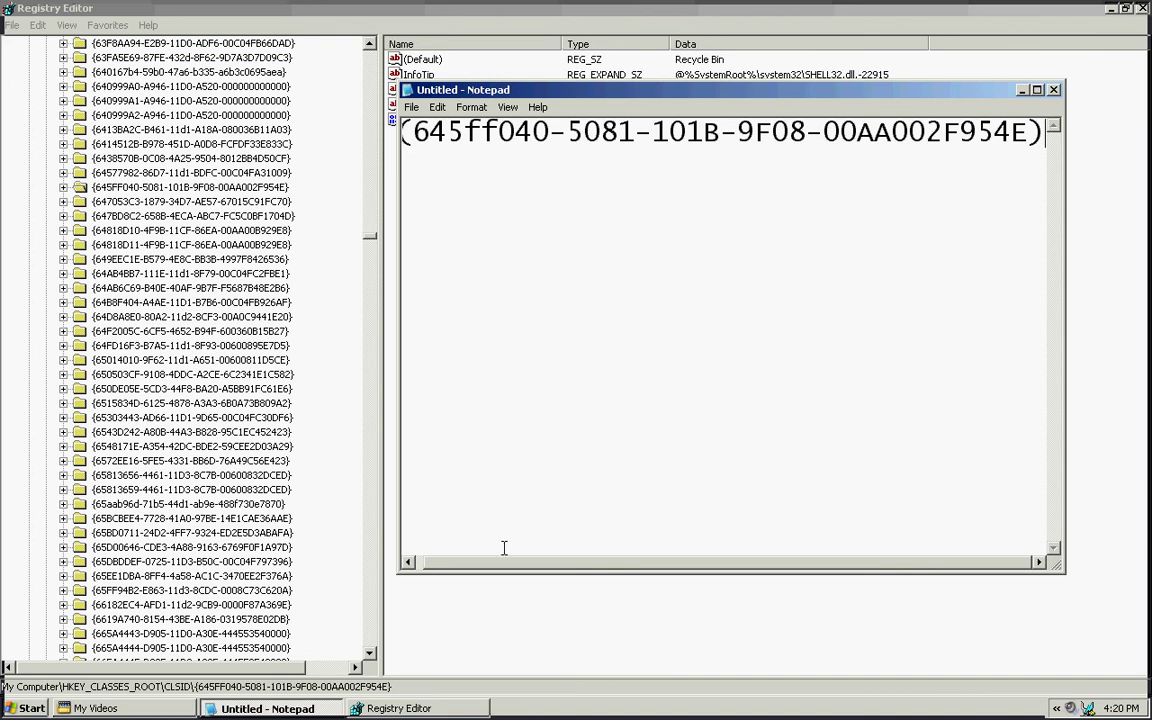
left_click(1021, 89)
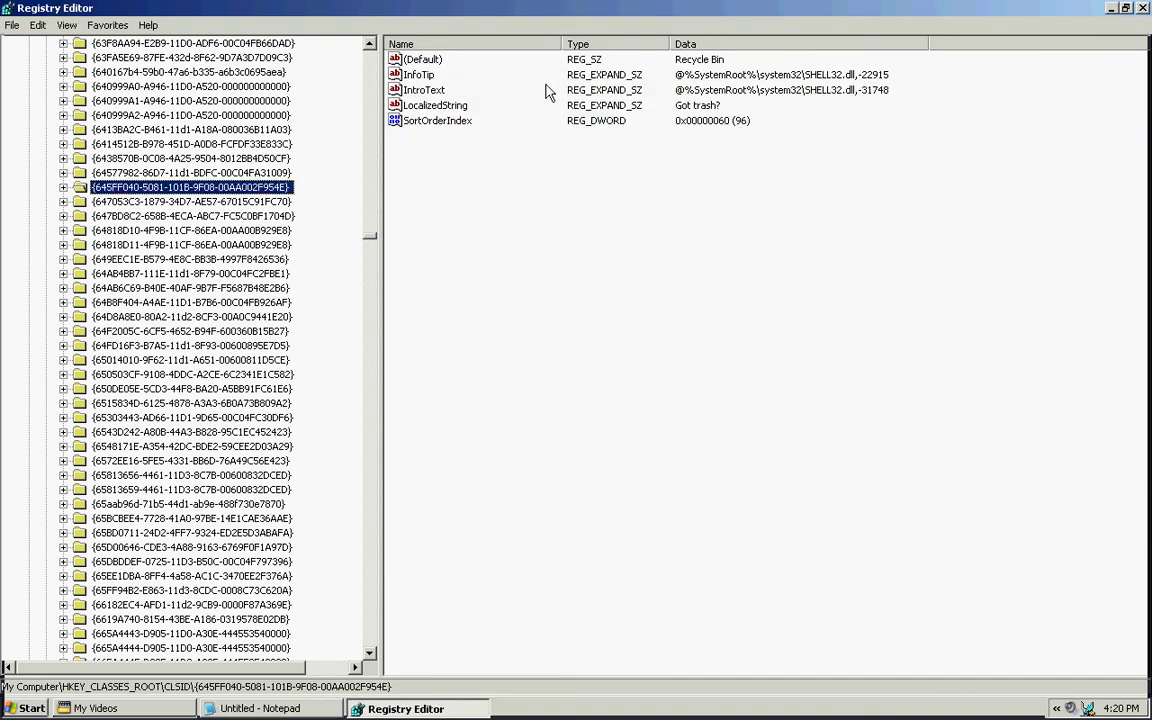
left_click(449, 110)
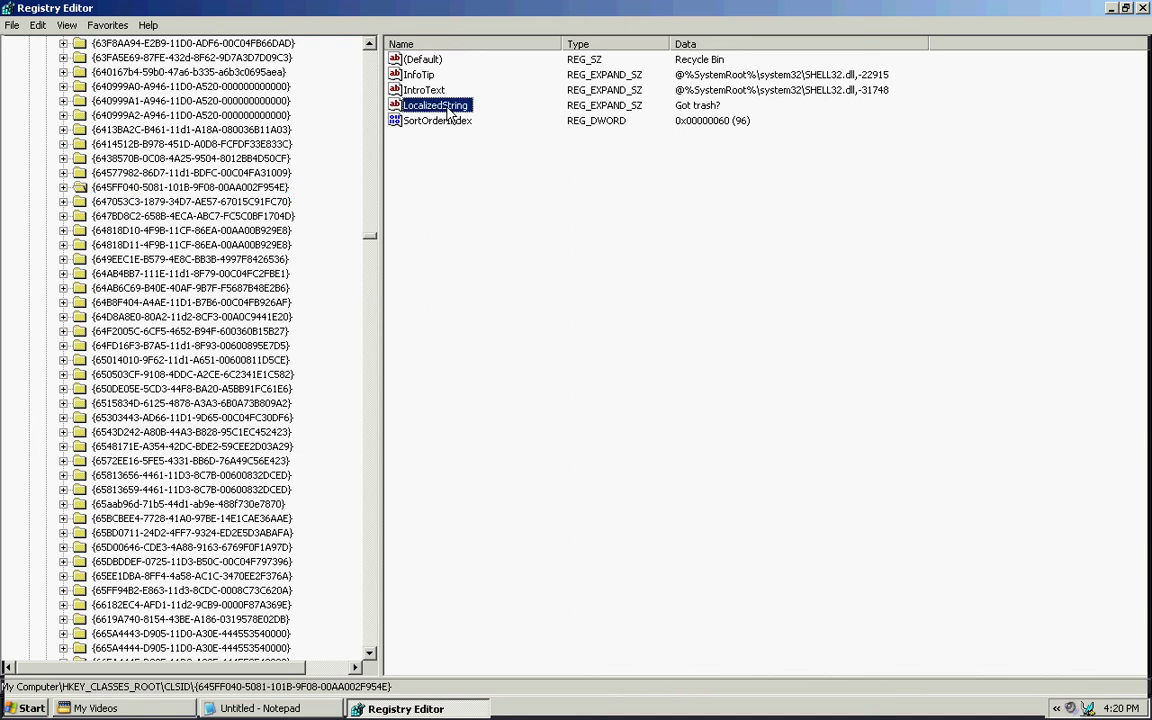
Edit LocalizedString, replacing its data 'Got trash?' with 'TRASH FOO!', and confirm.
double_click(449, 110)
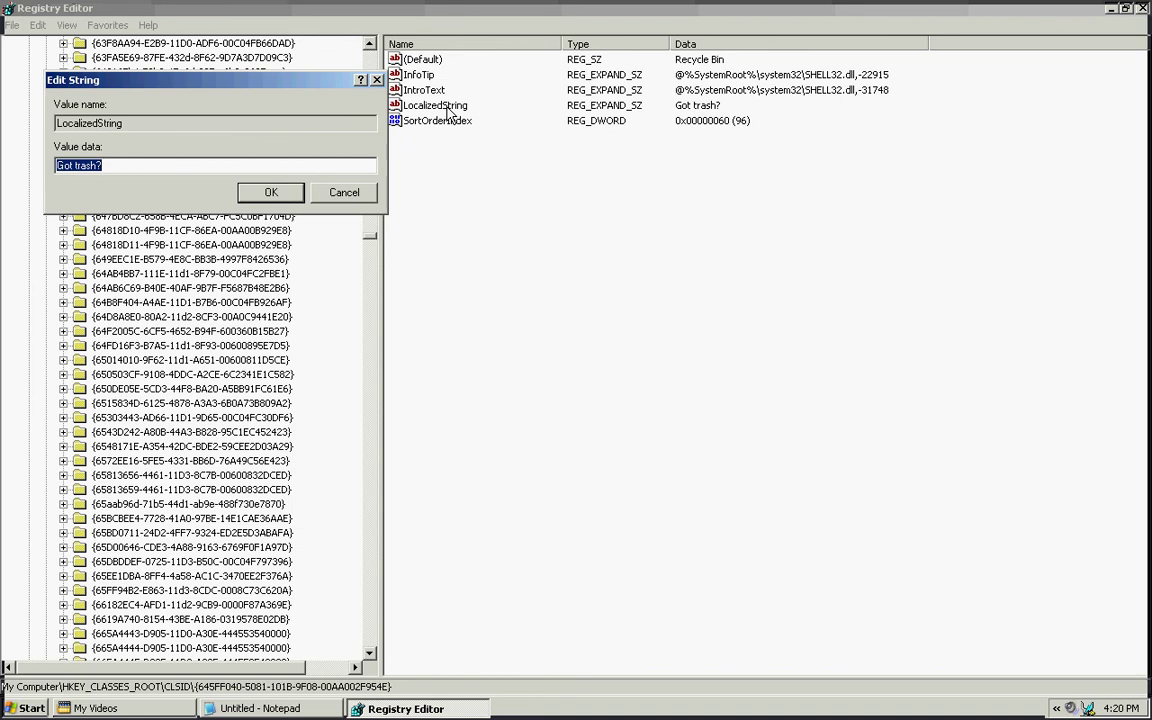
type("CH")
key("BackSpace")
key("BackSpace")
type("TRASH")
key("BackSpace")
type("FOO")
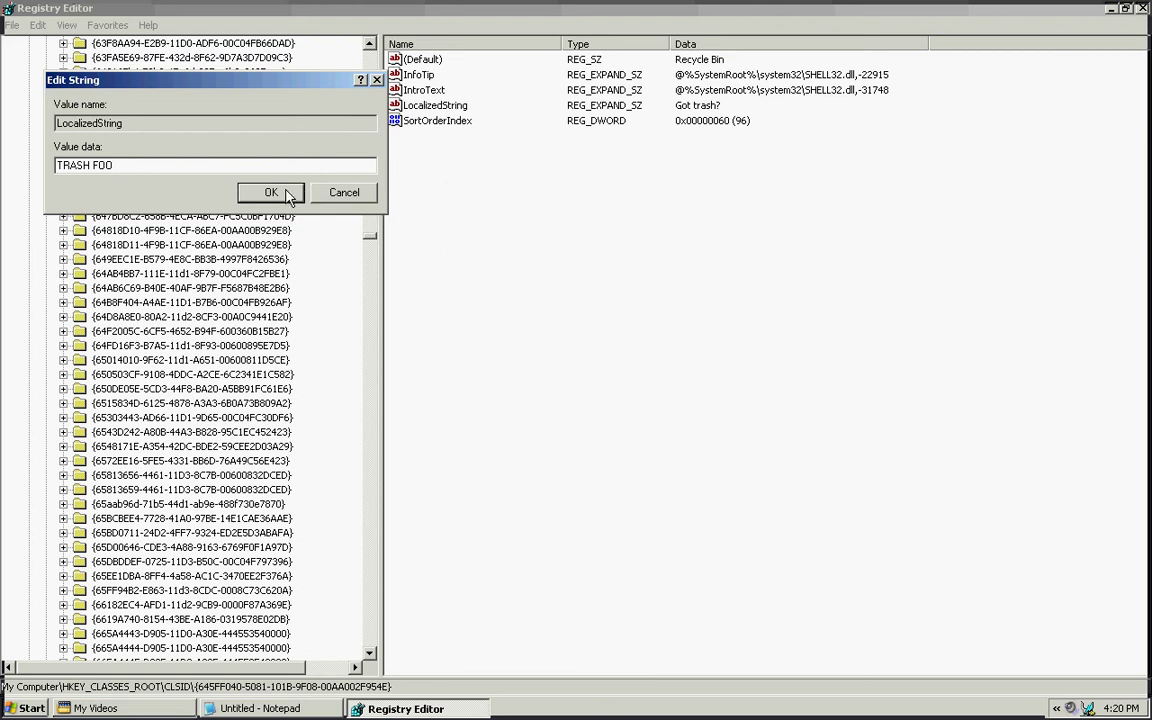
type("!")
left_click(272, 193)
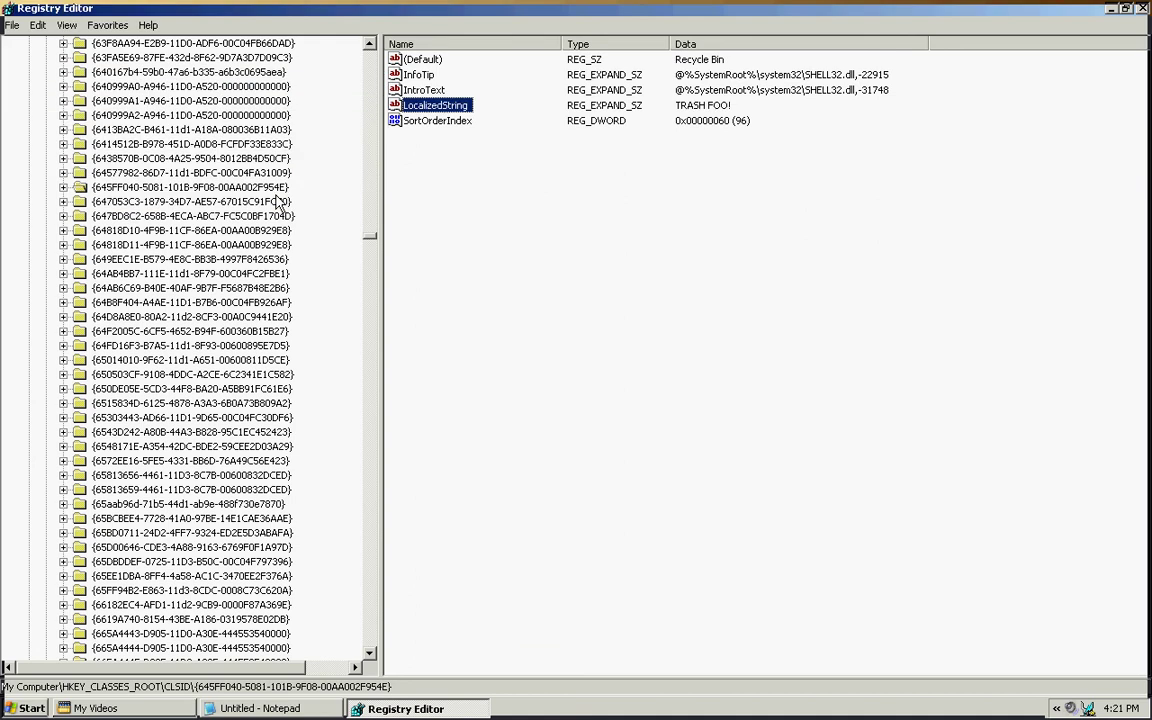
Close Registry Editor and refresh the desktop so the Recycle Bin shows 'TRASH FOO!'.
left_click(1141, 9)
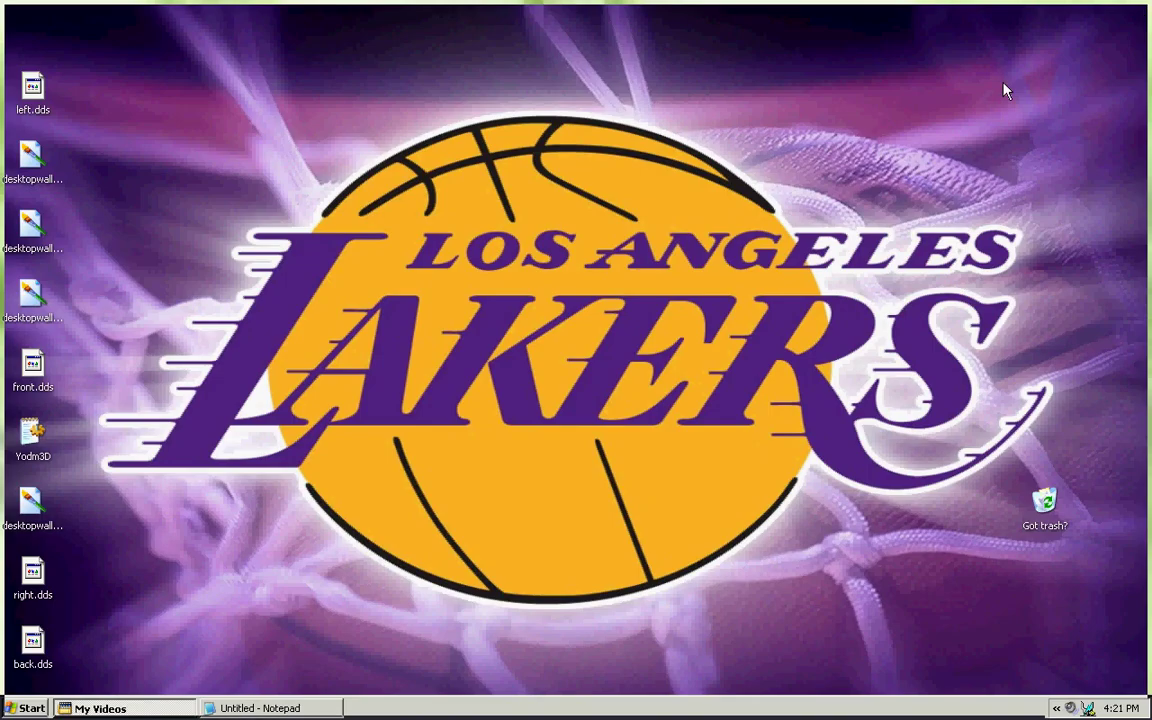
right_click(812, 197)
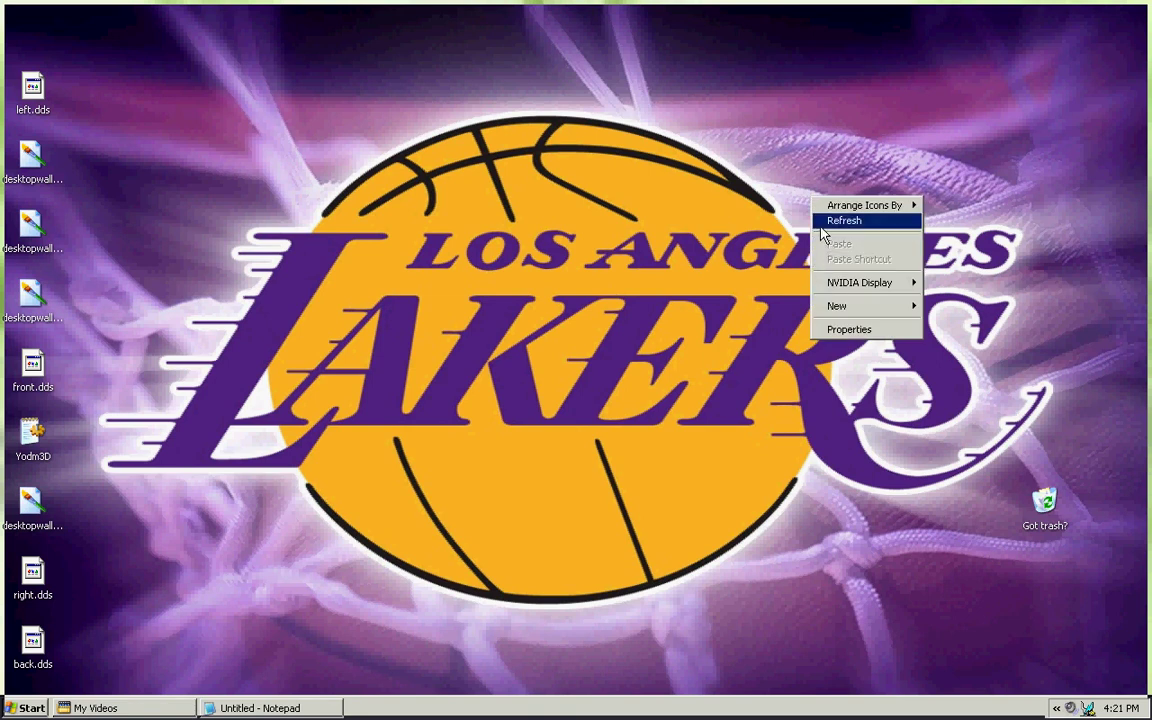
left_click(822, 222)
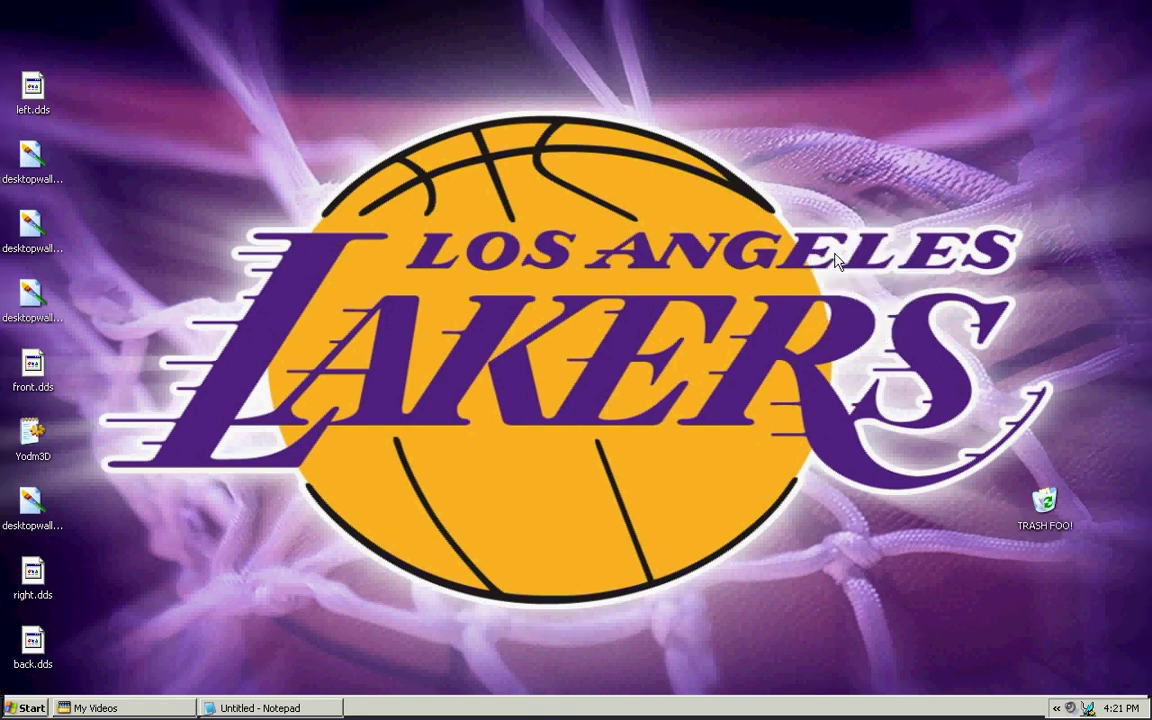